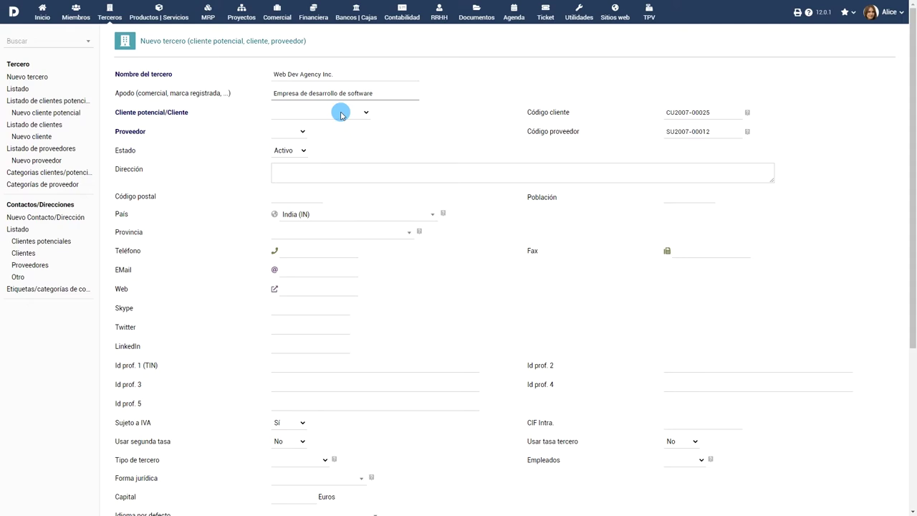
Step: Mark the third party as Cliente potencial and set Proveedor to Sí
{"action": "left_click", "coordinate": [341, 115]}
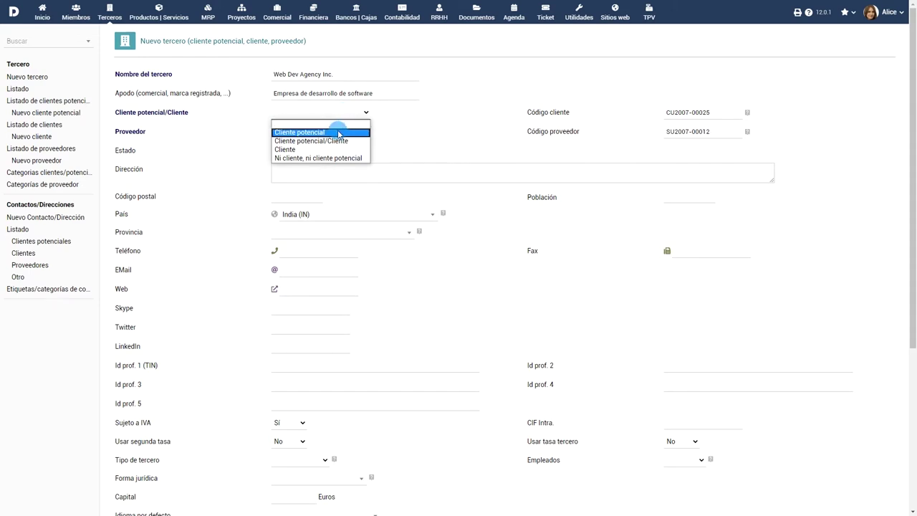
{"action": "left_click", "coordinate": [340, 132]}
{"action": "key", "text": "Tab"}
{"action": "key", "text": "space"}
{"action": "key", "text": "Down"}
{"action": "key", "text": "Return"}
Step: Enter address 'US Hwy 202, Lexington avenue, 1st cross', postal code 08869 and Twitter 'theewebdevvagency'
{"action": "key", "text": "Tab"}
{"action": "key", "text": "Tab"}
{"action": "type", "text": "US Hwy 202, Lexington avenu"}
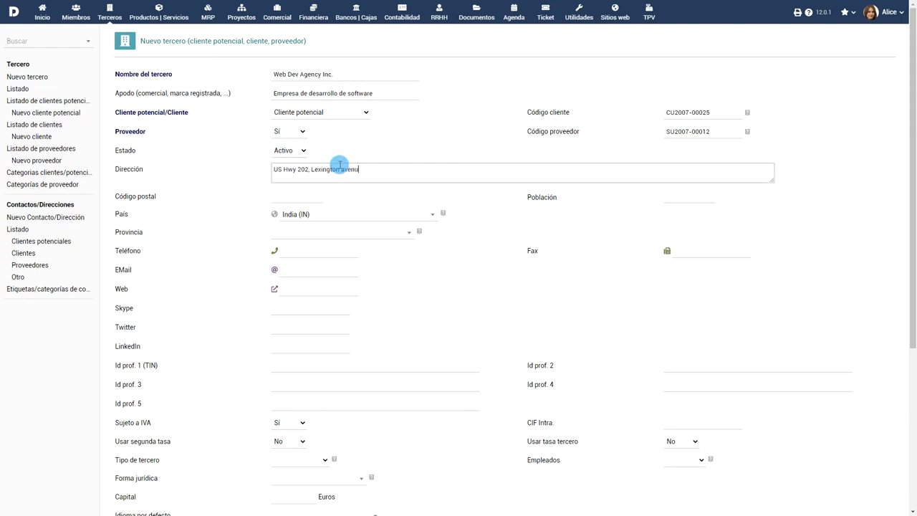
{"action": "type", "text": "e, 1st cross"}
{"action": "key", "text": "Tab"}
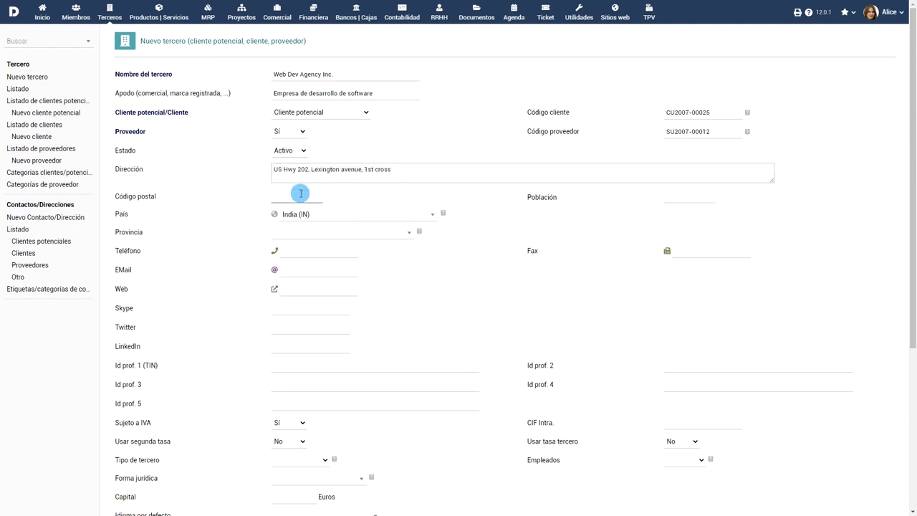
{"action": "type", "text": "08869"}
{"action": "left_click", "coordinate": [334, 327]}
{"action": "type", "text": "theewebdevvagency"}
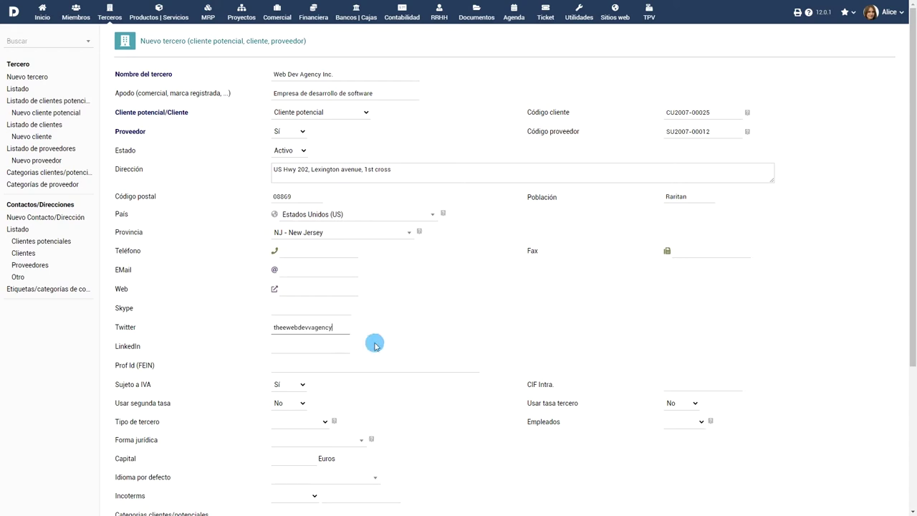
Step: Set the third-party type to Startup, employees to 6 - 10 and capital to 10000
{"action": "scroll", "coordinate": [387, 333], "scroll_direction": "down", "scroll_amount": 2}
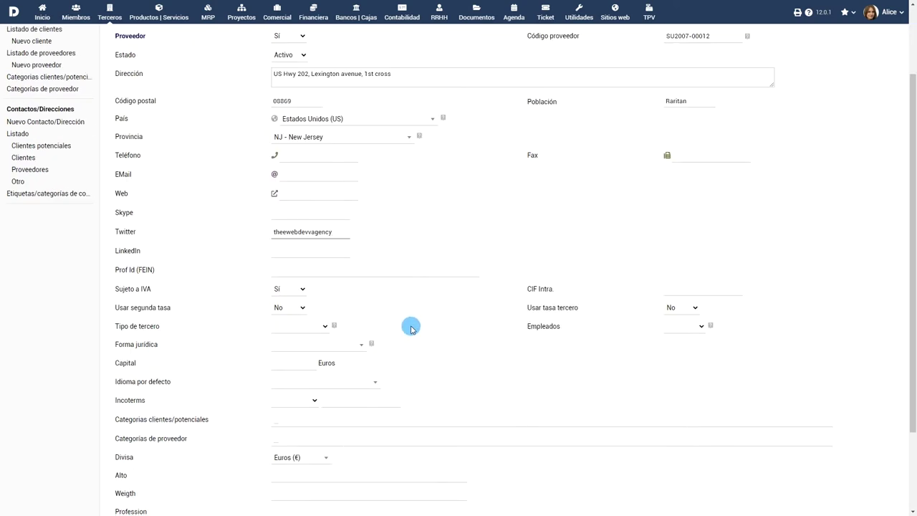
{"action": "left_click", "coordinate": [322, 327]}
{"action": "left_click", "coordinate": [307, 407]}
{"action": "left_click", "coordinate": [685, 338]}
{"action": "left_click", "coordinate": [680, 356]}
{"action": "left_click", "coordinate": [305, 362]}
{"action": "type", "text": "10000"}
{"action": "scroll", "coordinate": [409, 362], "scroll_direction": "down", "scroll_amount": 3}
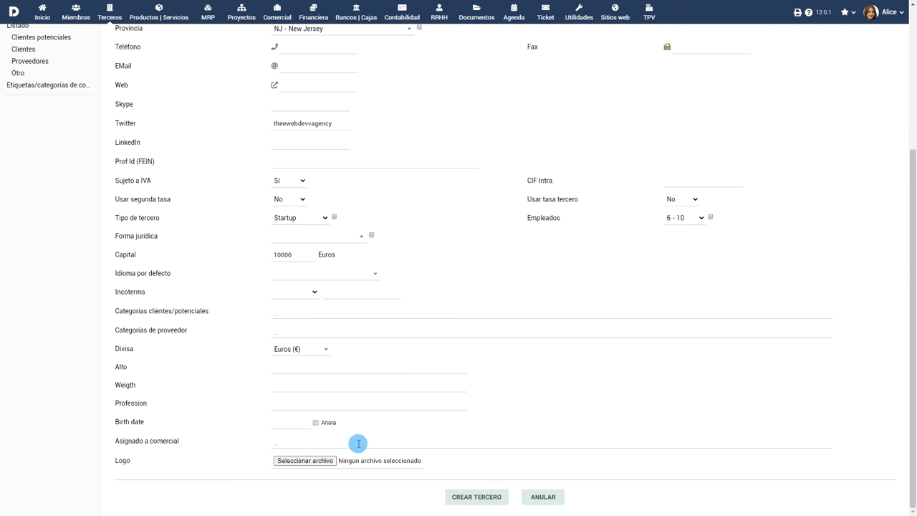
Step: Create the Web Dev Agency Inc. third party and start a new contact for it
{"action": "left_click", "coordinate": [481, 497]}
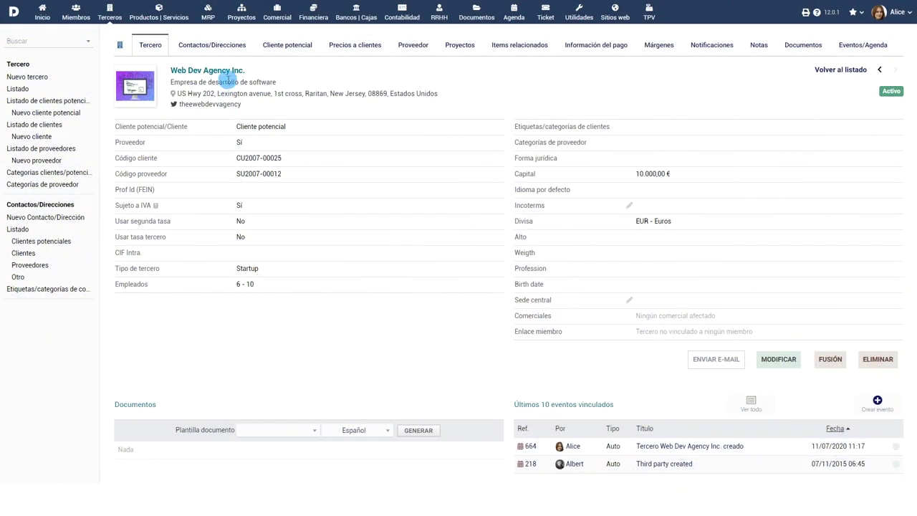
{"action": "left_click", "coordinate": [215, 47]}
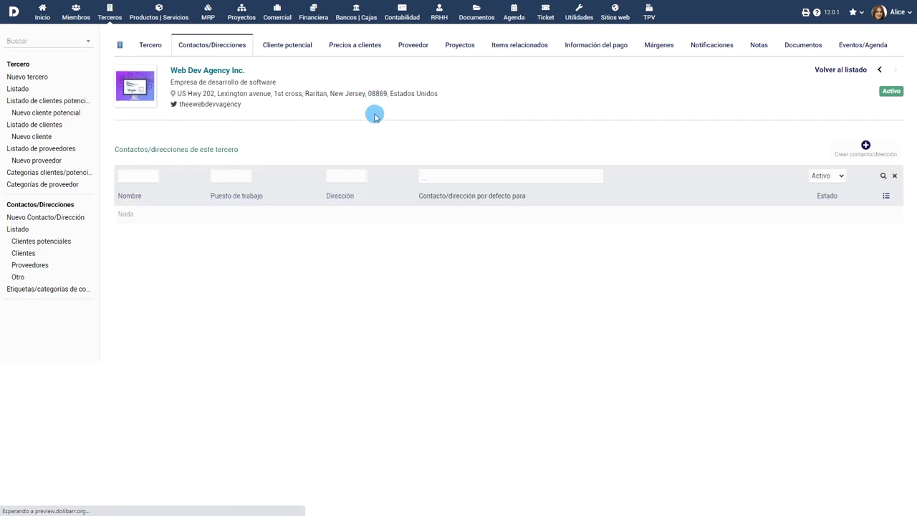
{"action": "left_click", "coordinate": [865, 149]}
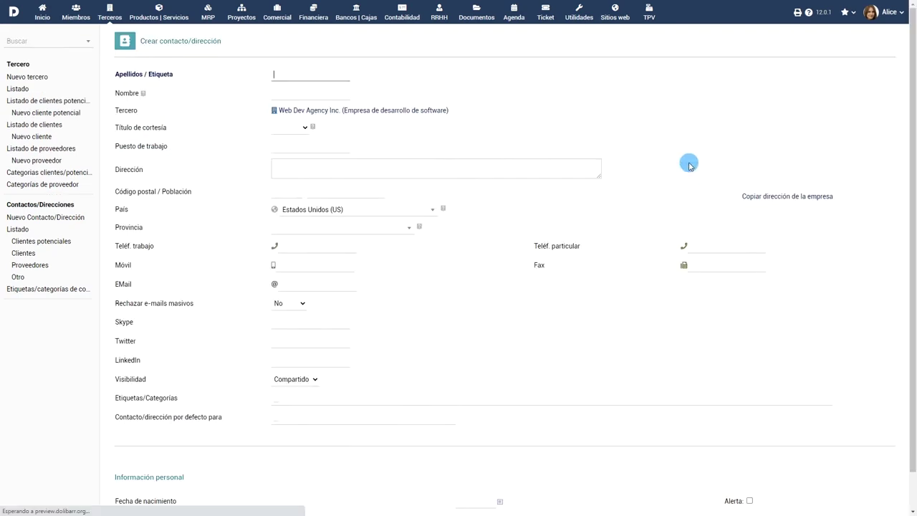
Step: Save the contact with the founder's name, title Señor and job title Founder
{"action": "left_click", "coordinate": [302, 93]}
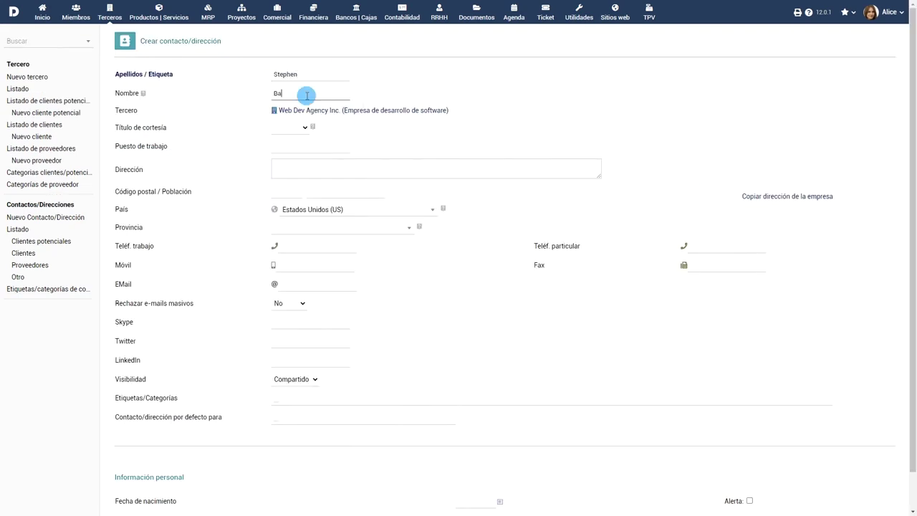
{"action": "left_click", "coordinate": [290, 128]}
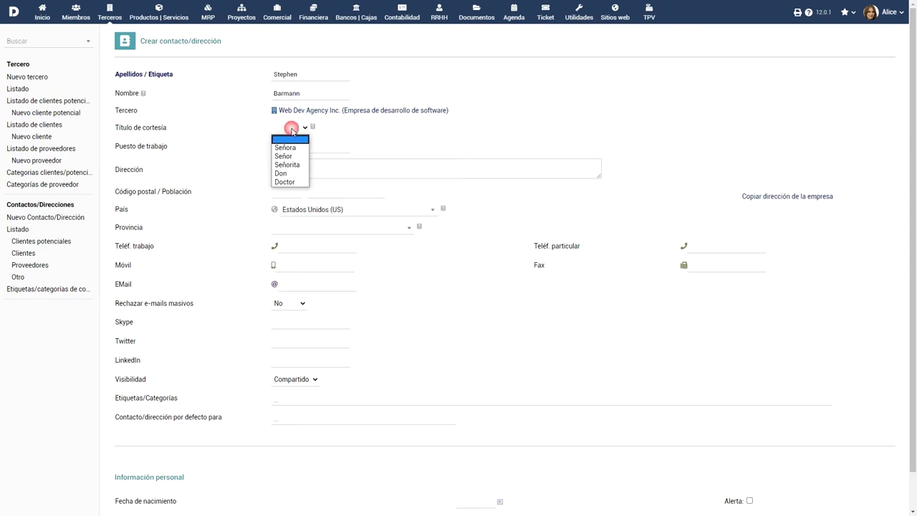
{"action": "left_click", "coordinate": [290, 152]}
{"action": "left_click", "coordinate": [317, 143]}
{"action": "type", "text": "Founder"}
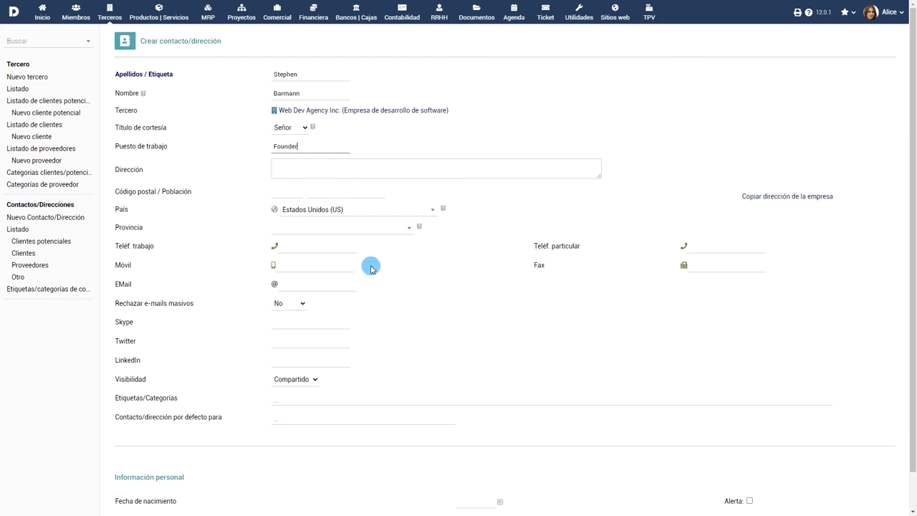
{"action": "scroll", "coordinate": [466, 301], "scroll_direction": "down", "scroll_amount": 1}
{"action": "left_click", "coordinate": [478, 497]}
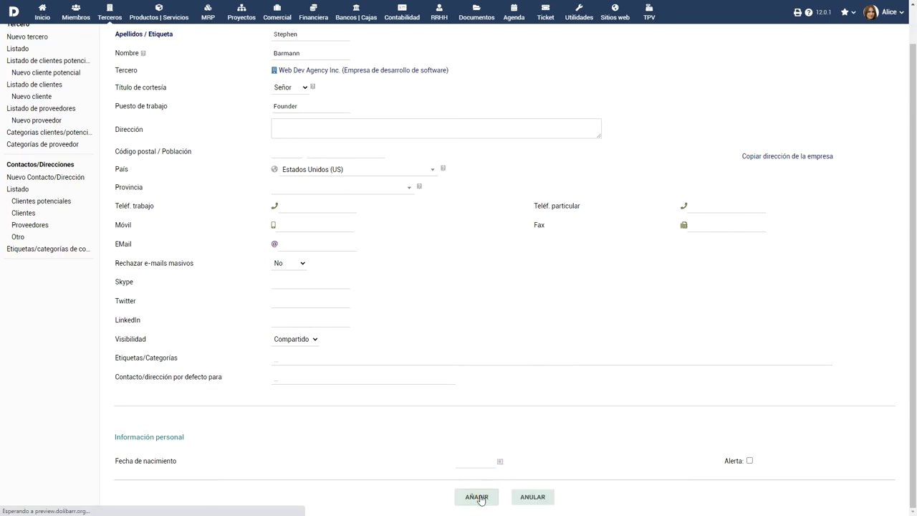
{"action": "left_click", "coordinate": [818, 47]}
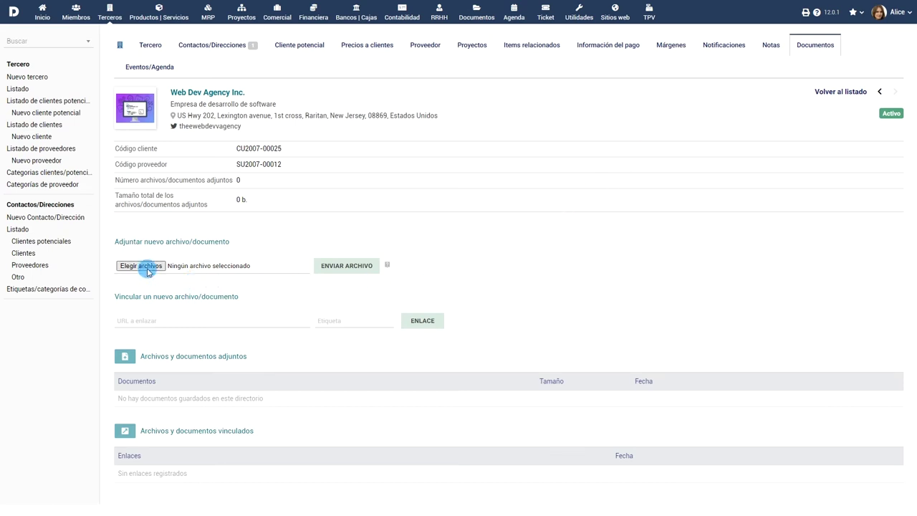
Step: Choose Contract.pdf from the file picker and upload it to the company's documents
{"action": "left_click", "coordinate": [145, 266]}
{"action": "left_click", "coordinate": [111, 75]}
{"action": "left_click", "coordinate": [377, 241]}
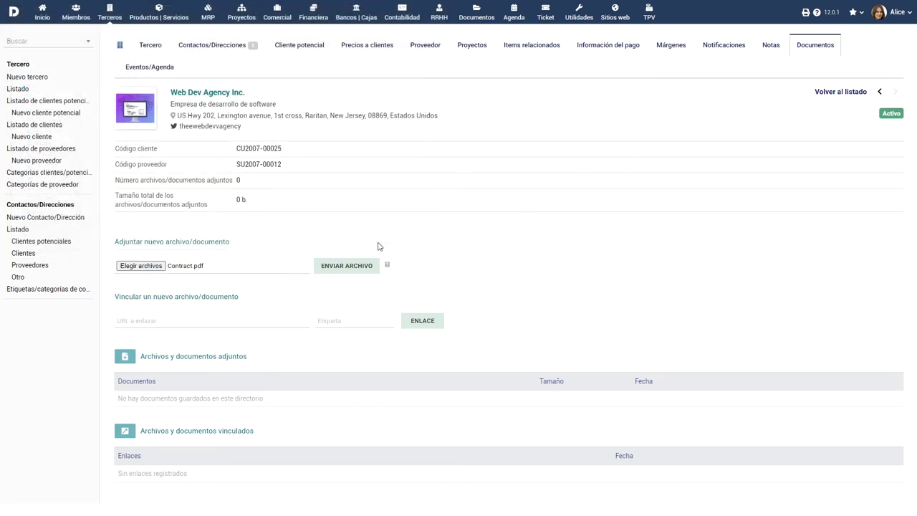
{"action": "left_click", "coordinate": [348, 266]}
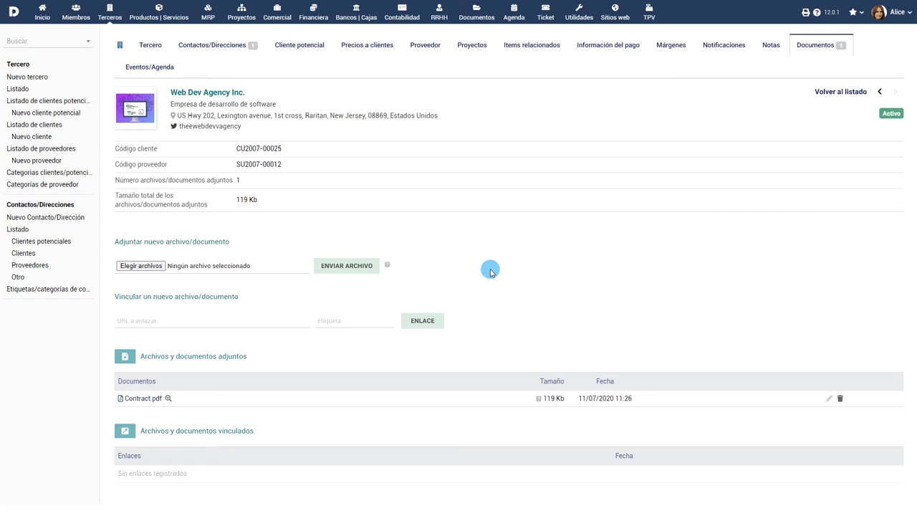
Step: Add a founder e-mail notification for the Factura del cliente pagada event
{"action": "left_click", "coordinate": [723, 45]}
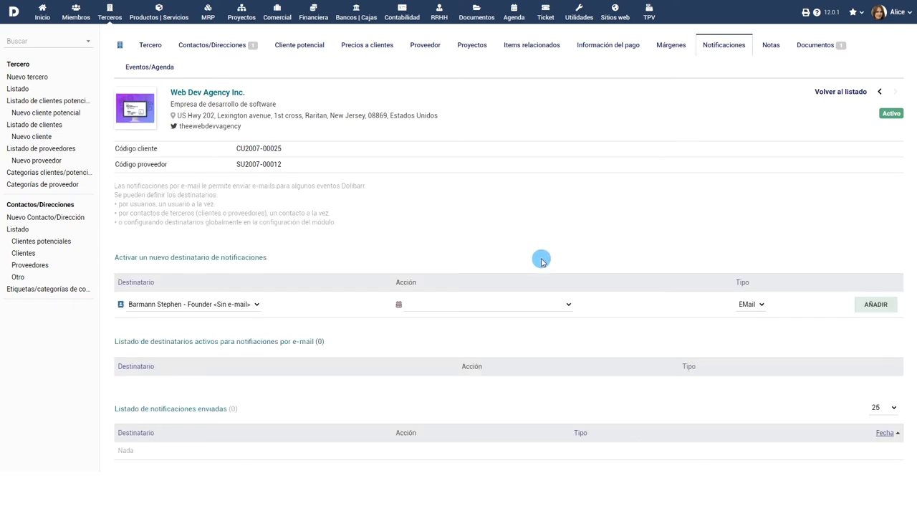
{"action": "left_click", "coordinate": [524, 306]}
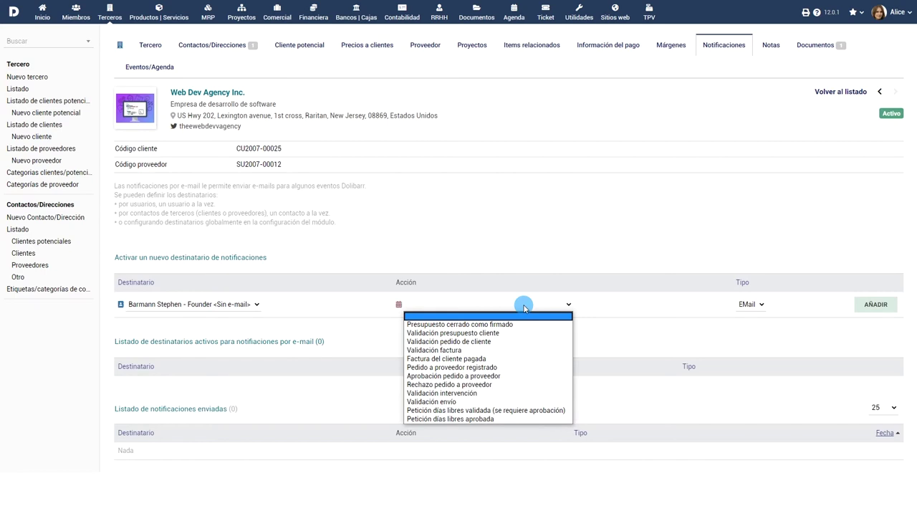
{"action": "left_click", "coordinate": [507, 358]}
{"action": "left_click", "coordinate": [891, 312]}
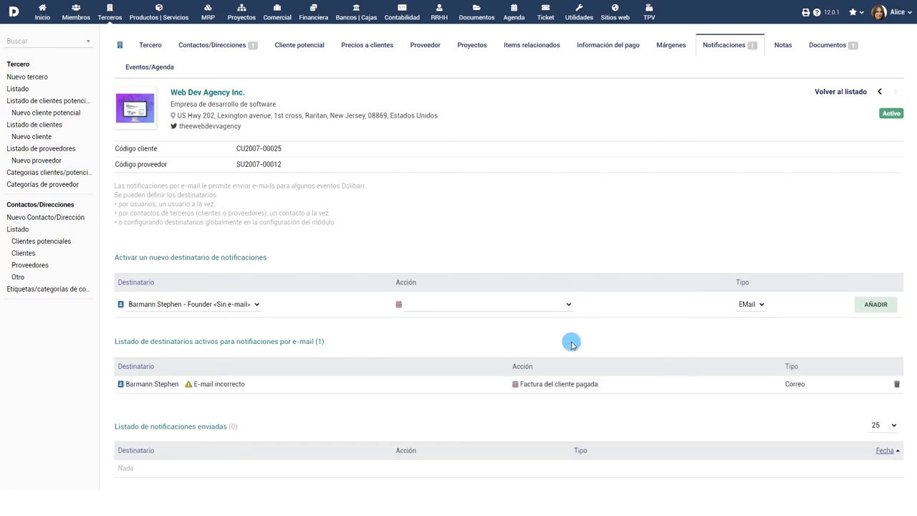
Step: Back on the Tercero card, open the merge dialog and cancel it without choosing anyone
{"action": "left_click", "coordinate": [152, 45]}
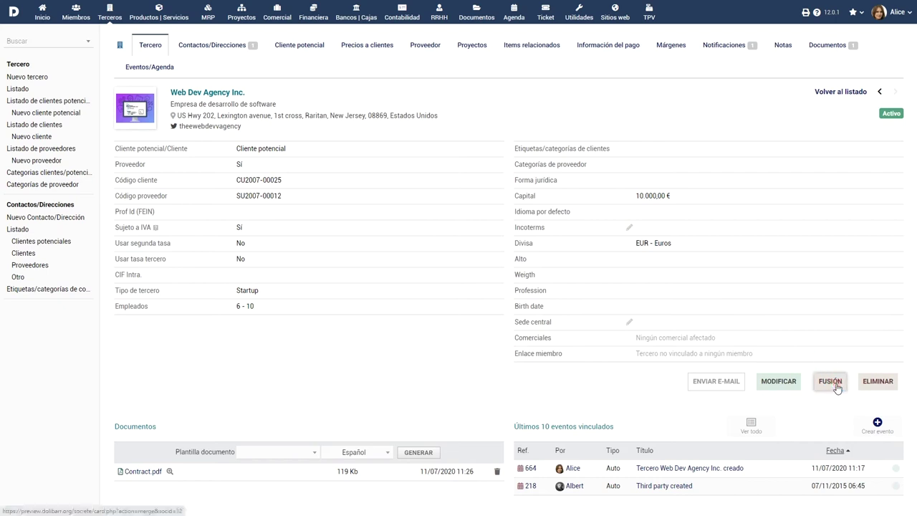
{"action": "left_click", "coordinate": [776, 382]}
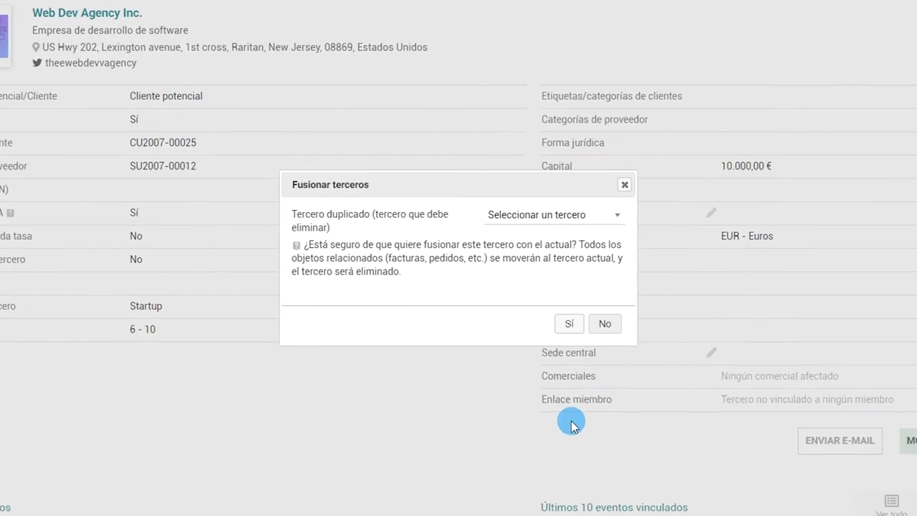
{"action": "left_click", "coordinate": [555, 216]}
{"action": "left_click", "coordinate": [571, 250]}
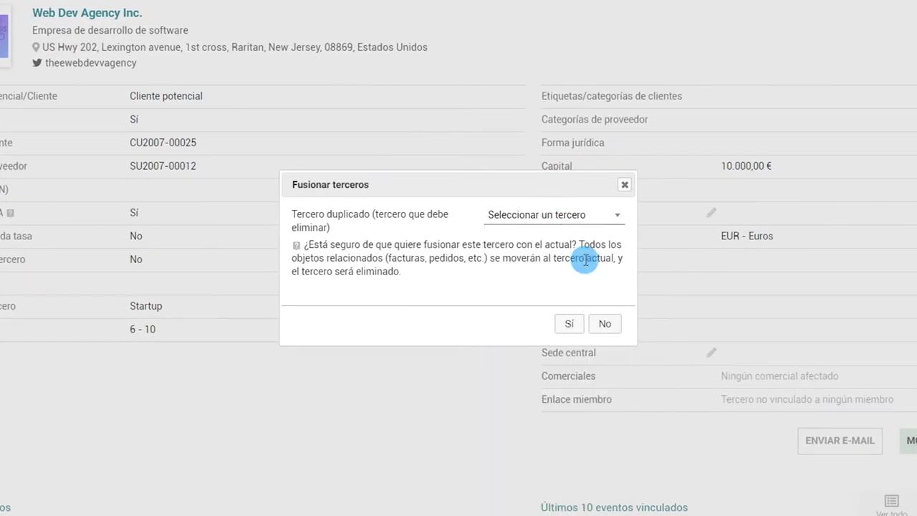
{"action": "left_click", "coordinate": [574, 309]}
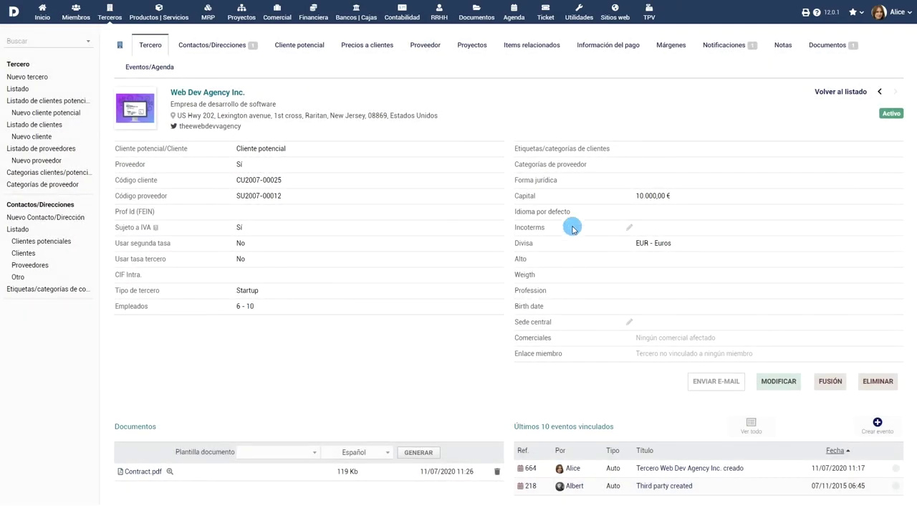
Step: Browse the payment information and events tabs, then open the full contact list
{"action": "left_click", "coordinate": [607, 48]}
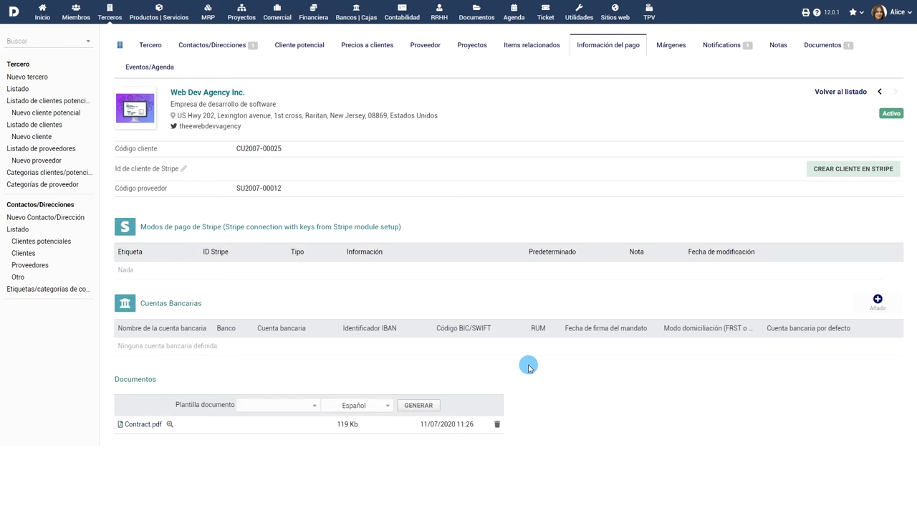
{"action": "left_click", "coordinate": [153, 67]}
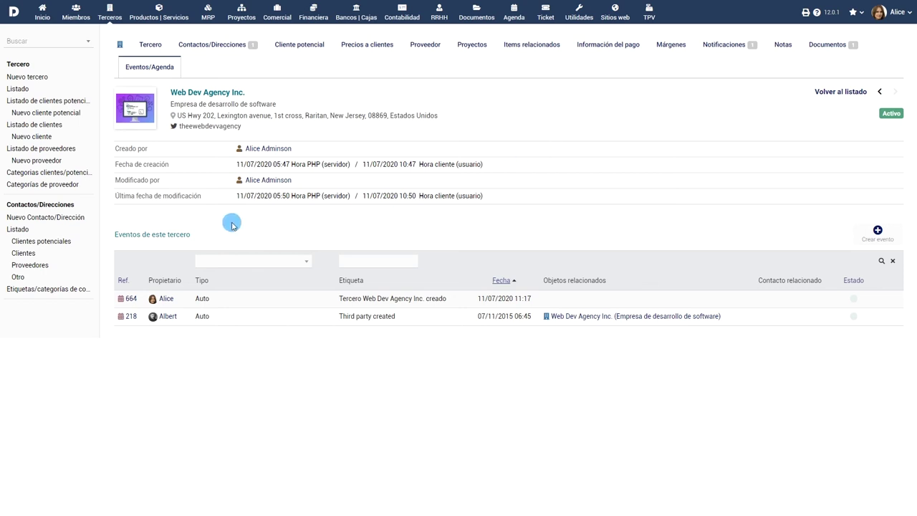
{"action": "left_click", "coordinate": [17, 230]}
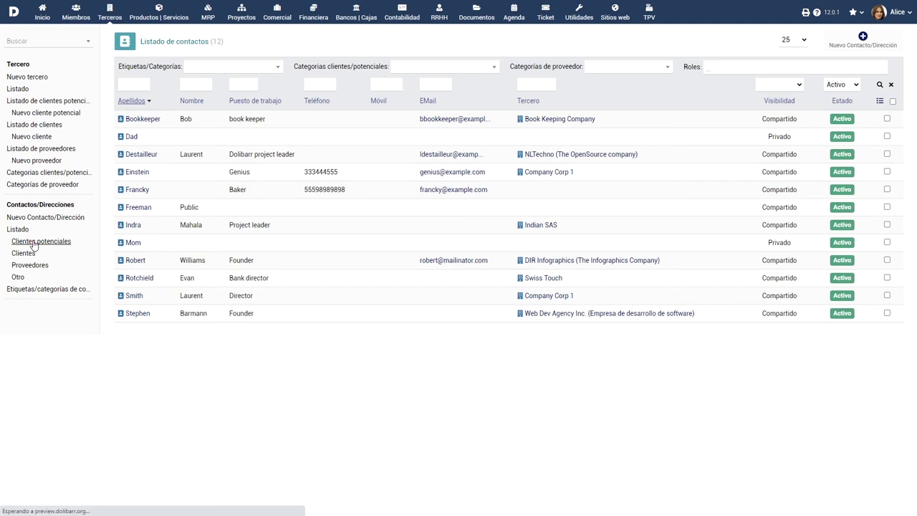
Step: Filter the contact list by prospects, customers, suppliers and other contacts in turn
{"action": "left_click", "coordinate": [33, 240]}
{"action": "left_click", "coordinate": [23, 254]}
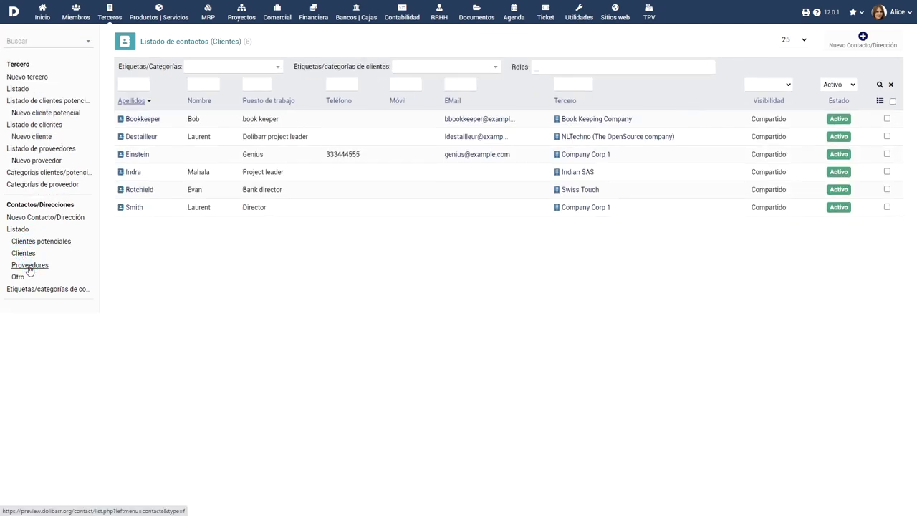
{"action": "left_click", "coordinate": [29, 265]}
{"action": "left_click", "coordinate": [18, 276]}
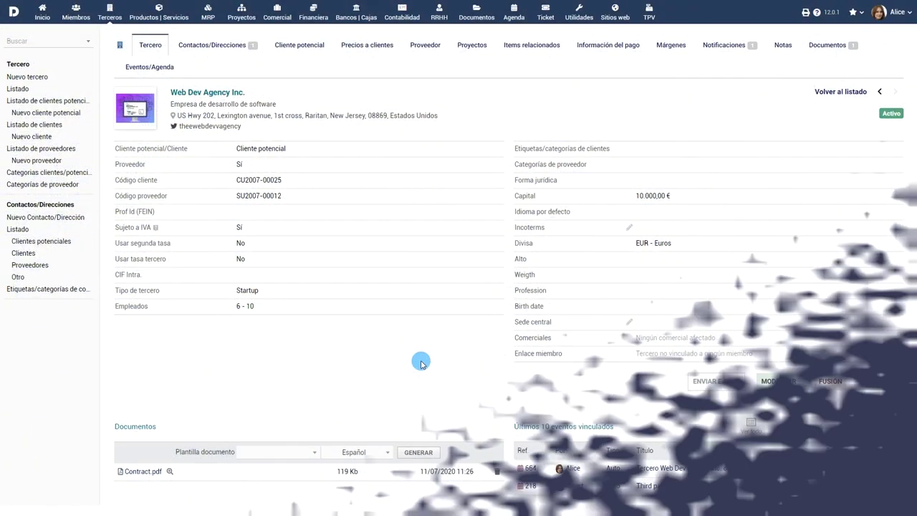
Step: Expand the Region North and Region South customer tags, view the VIP tag, then list third parties
{"action": "left_click", "coordinate": [50, 174]}
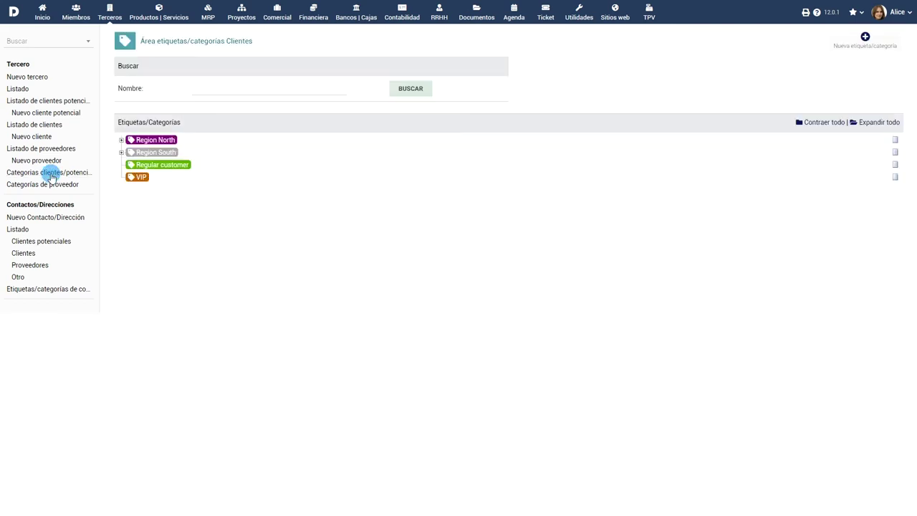
{"action": "left_click", "coordinate": [88, 69]}
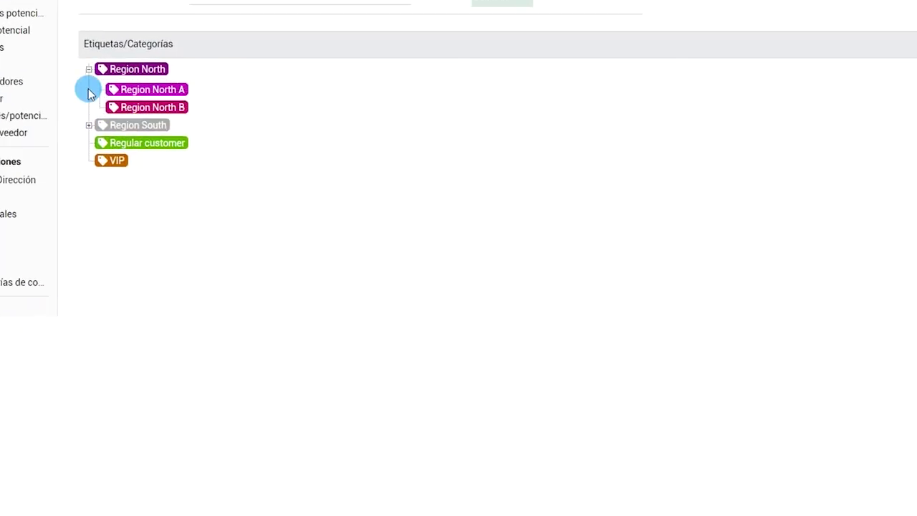
{"action": "left_click", "coordinate": [89, 125]}
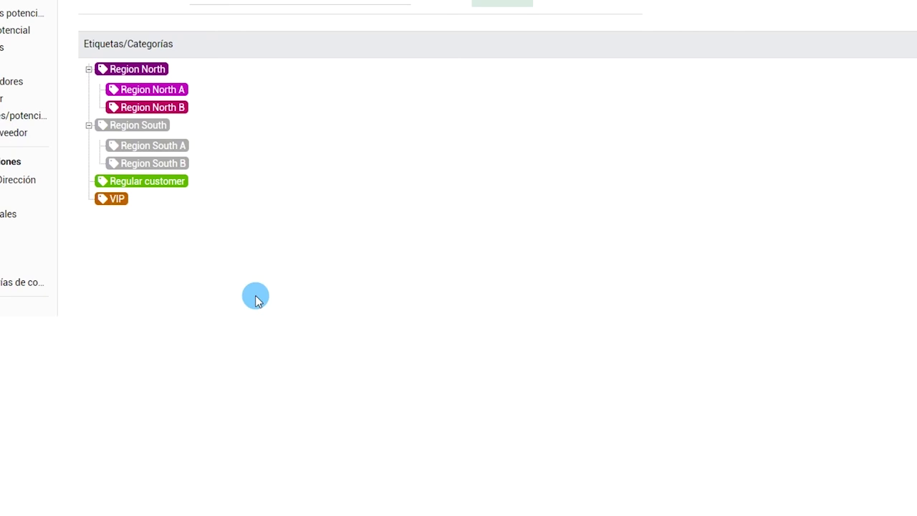
{"action": "left_click", "coordinate": [118, 203]}
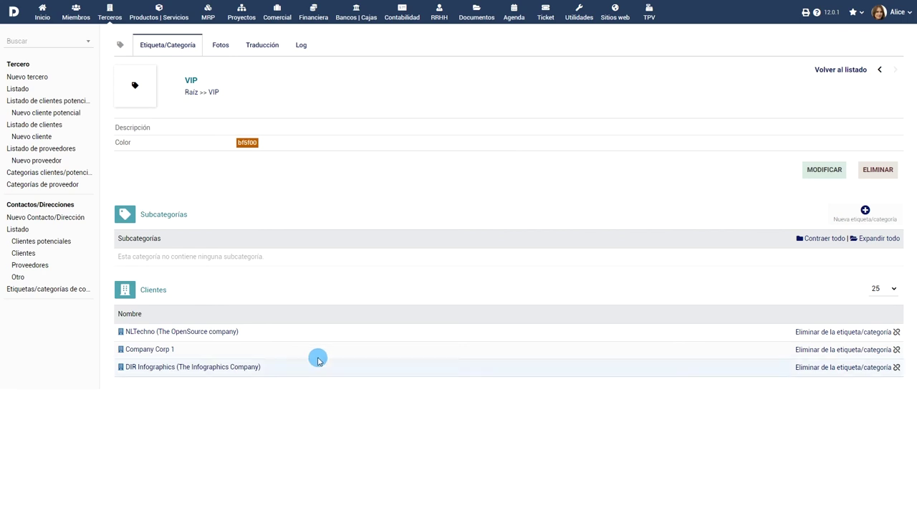
{"action": "left_click", "coordinate": [18, 89]}
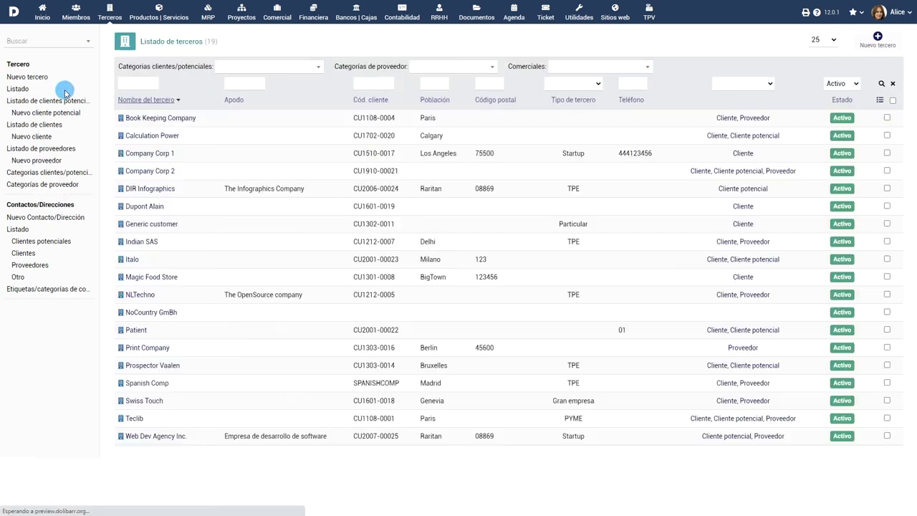
Step: Edit Web Dev Agency Inc., add the VIP and Region South customer tags, and save
{"action": "left_click", "coordinate": [155, 436]}
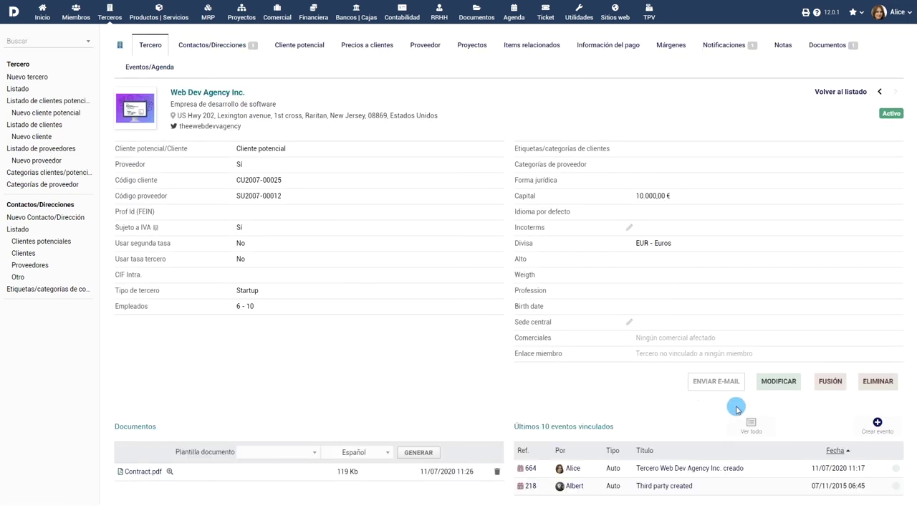
{"action": "left_click", "coordinate": [778, 382]}
{"action": "scroll", "coordinate": [489, 254], "scroll_direction": "down", "scroll_amount": 4}
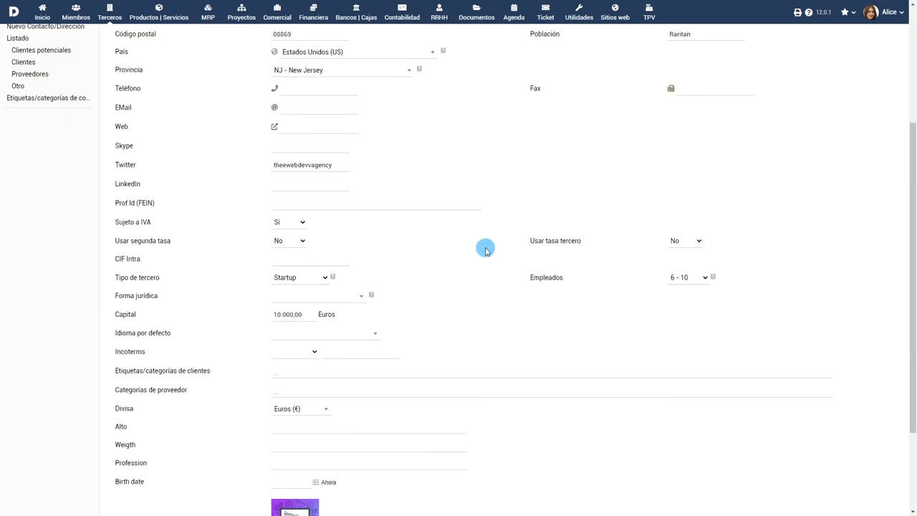
{"action": "left_click", "coordinate": [380, 275]}
{"action": "type", "text": "VIP Reg"}
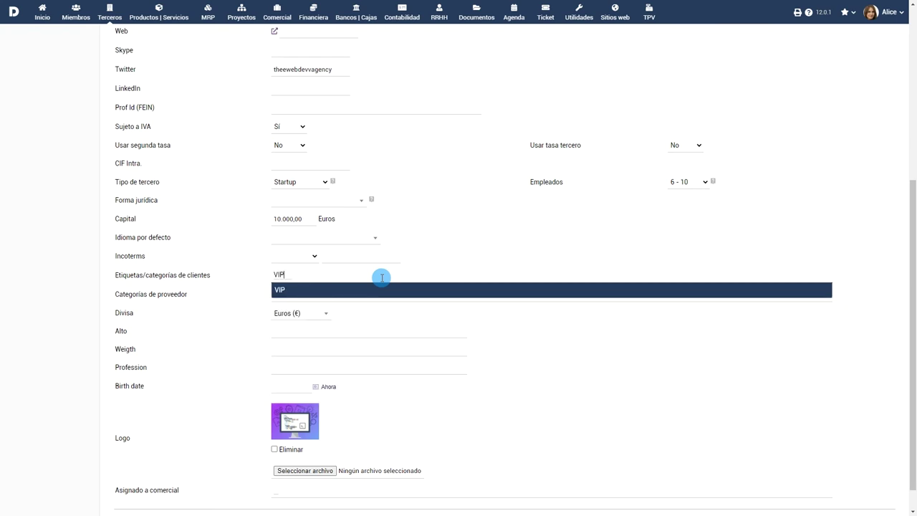
{"action": "left_click", "coordinate": [375, 290]}
{"action": "type", "text": "Reg"}
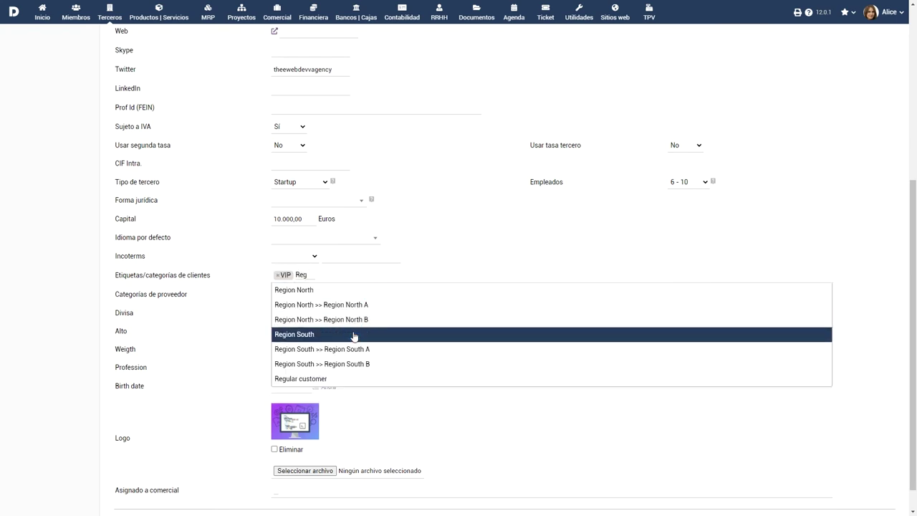
{"action": "left_click", "coordinate": [409, 334]}
{"action": "scroll", "coordinate": [491, 454], "scroll_direction": "down", "scroll_amount": 1}
{"action": "left_click", "coordinate": [483, 500]}
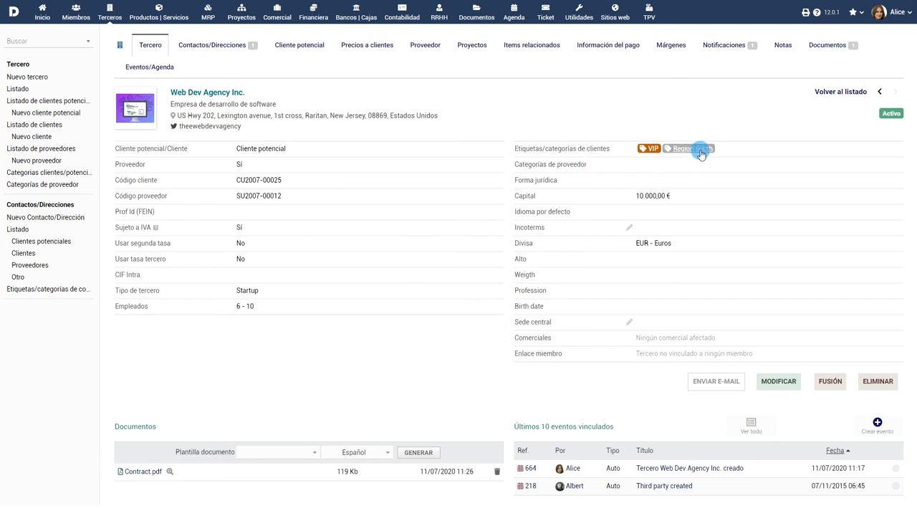
Step: Browse the Comercial, Financiera and Utilidades areas and open the export assistant
{"action": "left_click", "coordinate": [278, 10]}
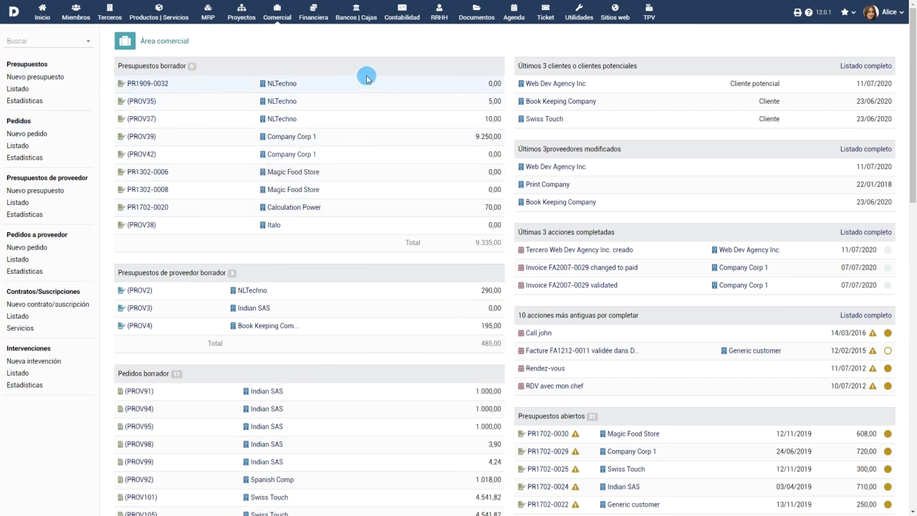
{"action": "left_click", "coordinate": [313, 11]}
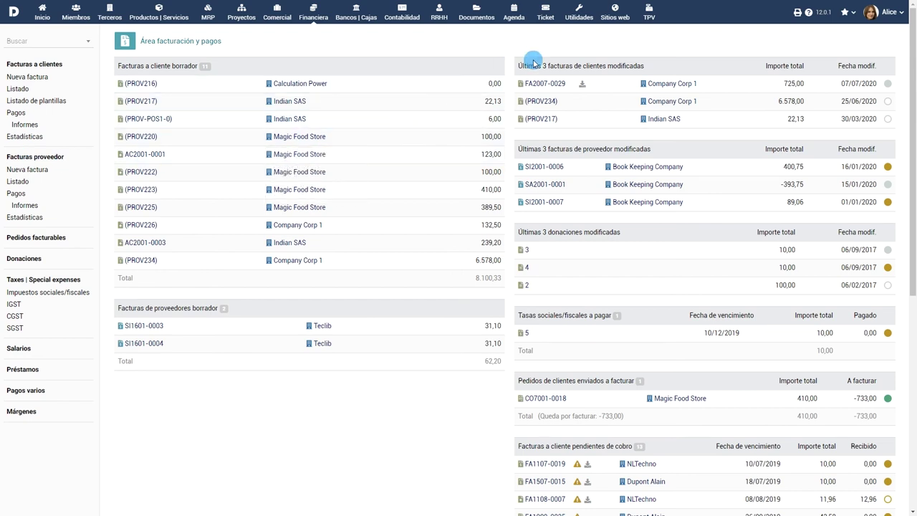
{"action": "left_click", "coordinate": [579, 13]}
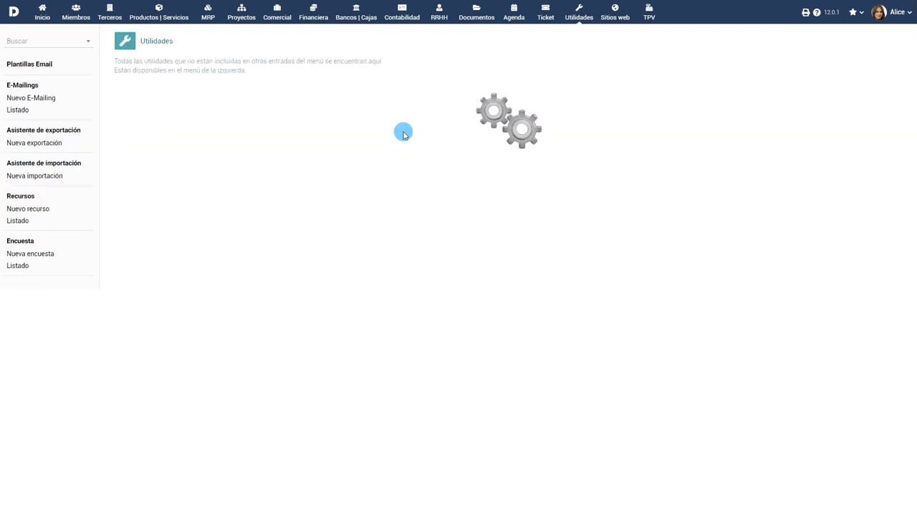
{"action": "left_click", "coordinate": [35, 130]}
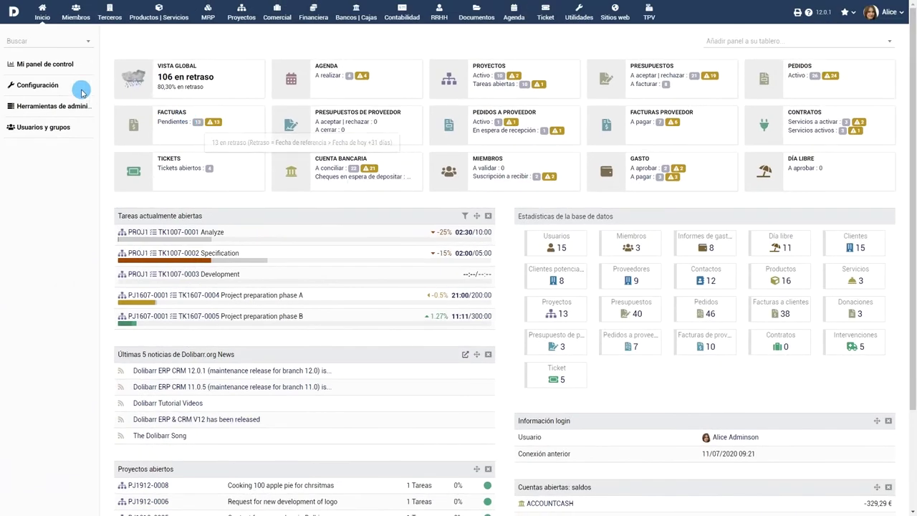
Step: Open the Terceros module's extra fields settings from Configuración > Módulos
{"action": "left_click", "coordinate": [56, 90]}
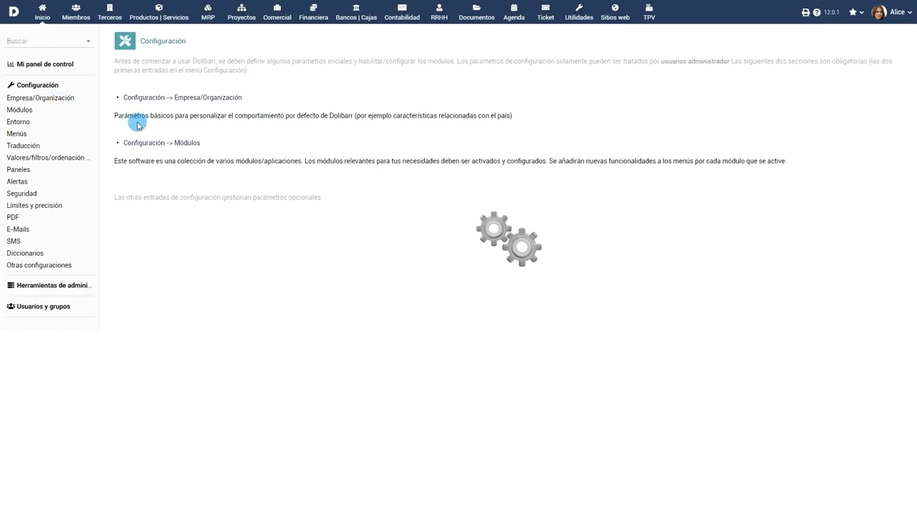
{"action": "left_click", "coordinate": [163, 143]}
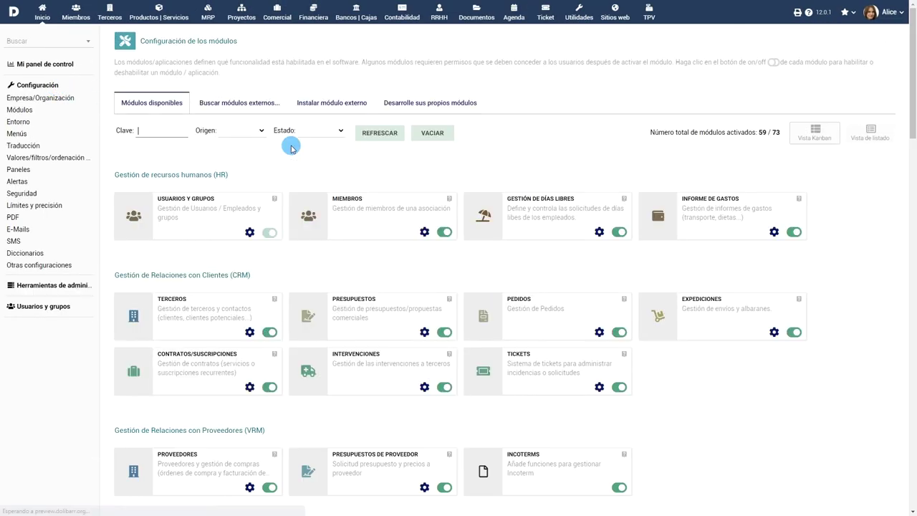
{"action": "left_click", "coordinate": [249, 331]}
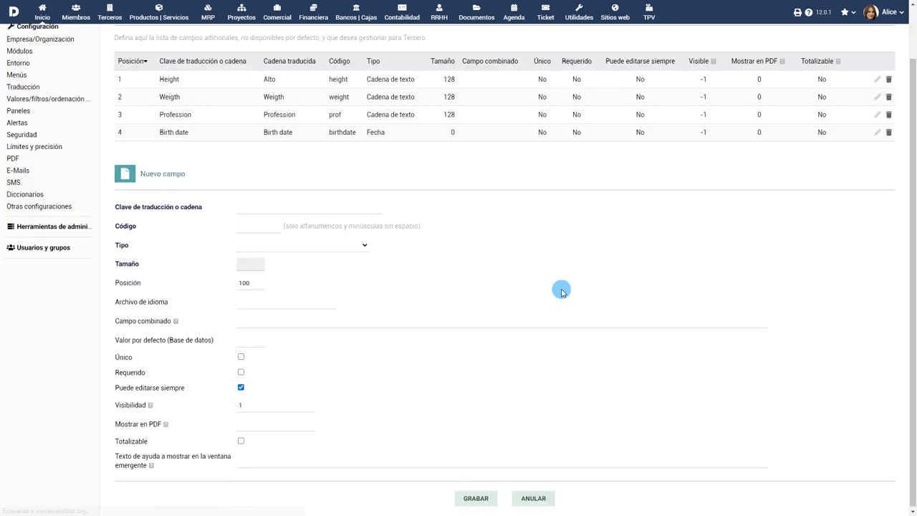
Step: Add the extra field 'Boletín de suscripción', code newsltrsubs, type Boolean (un checkbox), and save it
{"action": "left_click", "coordinate": [293, 208]}
{"action": "key", "text": "Down"}
{"action": "key", "text": "Down"}
{"action": "key", "text": "Down"}
{"action": "key", "text": "Down"}
{"action": "key", "text": "Down"}
{"action": "key", "text": "Return"}
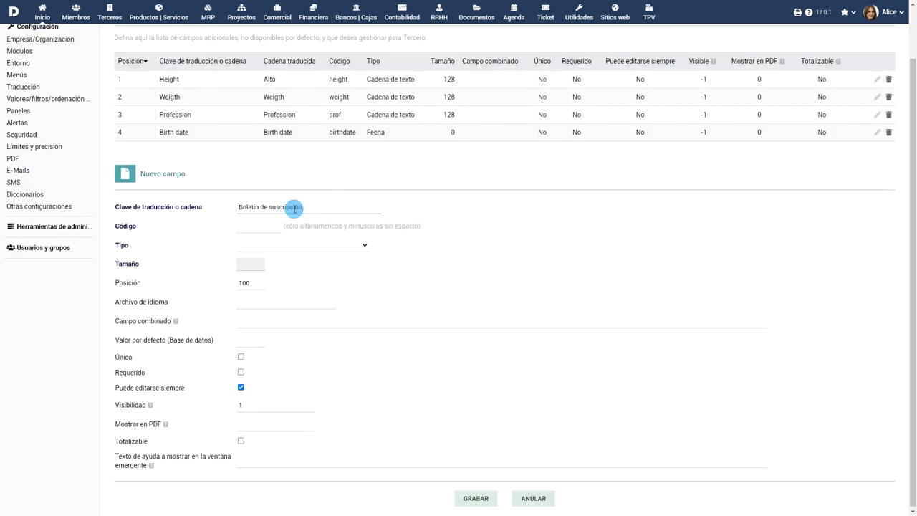
{"action": "left_click", "coordinate": [267, 228]}
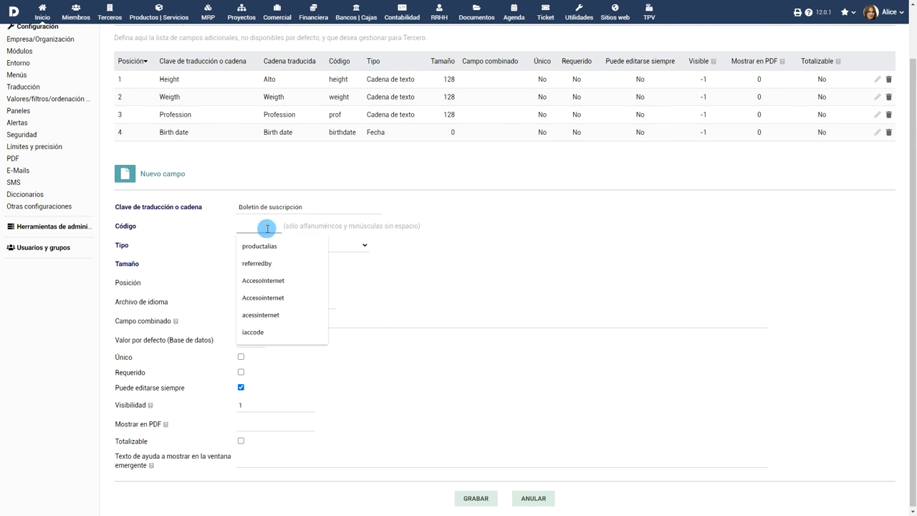
{"action": "type", "text": "newsltrsubs"}
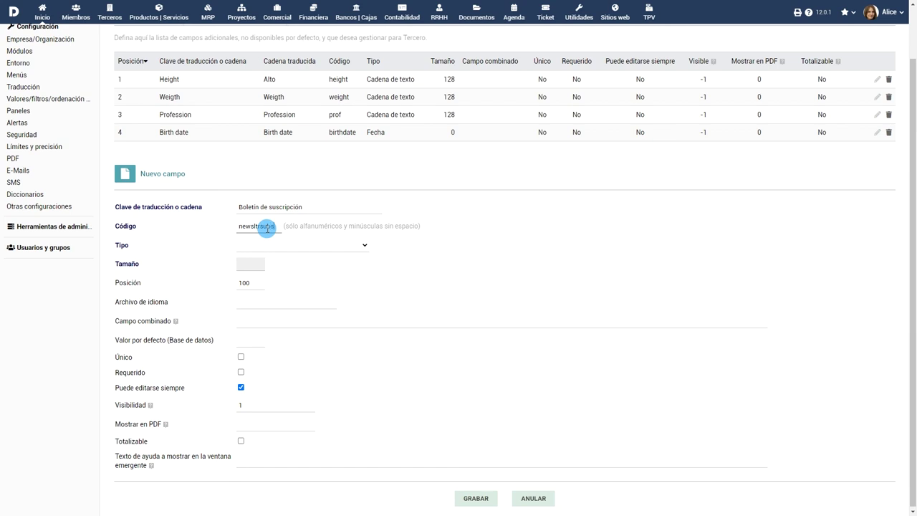
{"action": "left_click", "coordinate": [297, 247]}
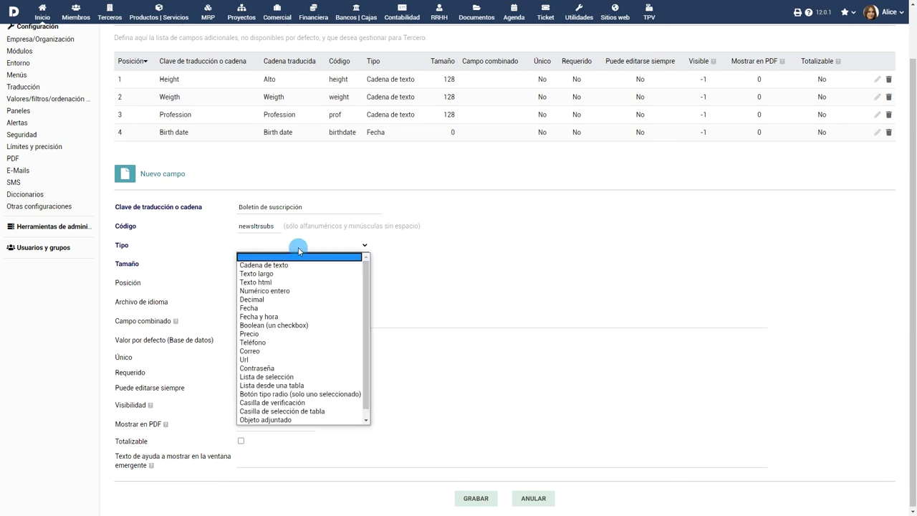
{"action": "left_click", "coordinate": [300, 325]}
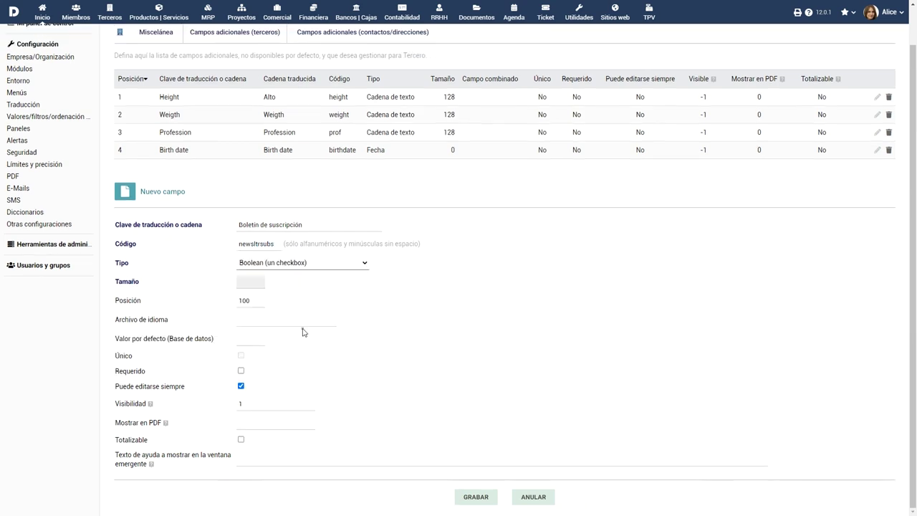
{"action": "left_click", "coordinate": [470, 494]}
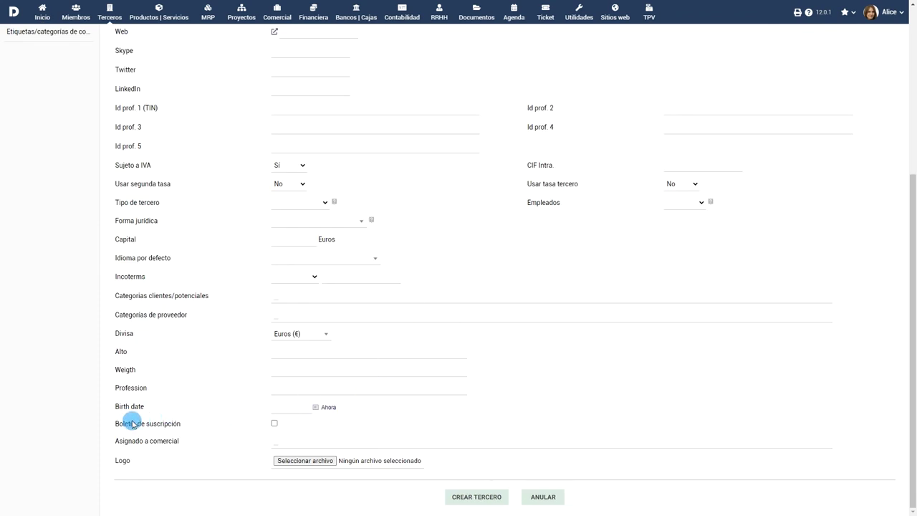